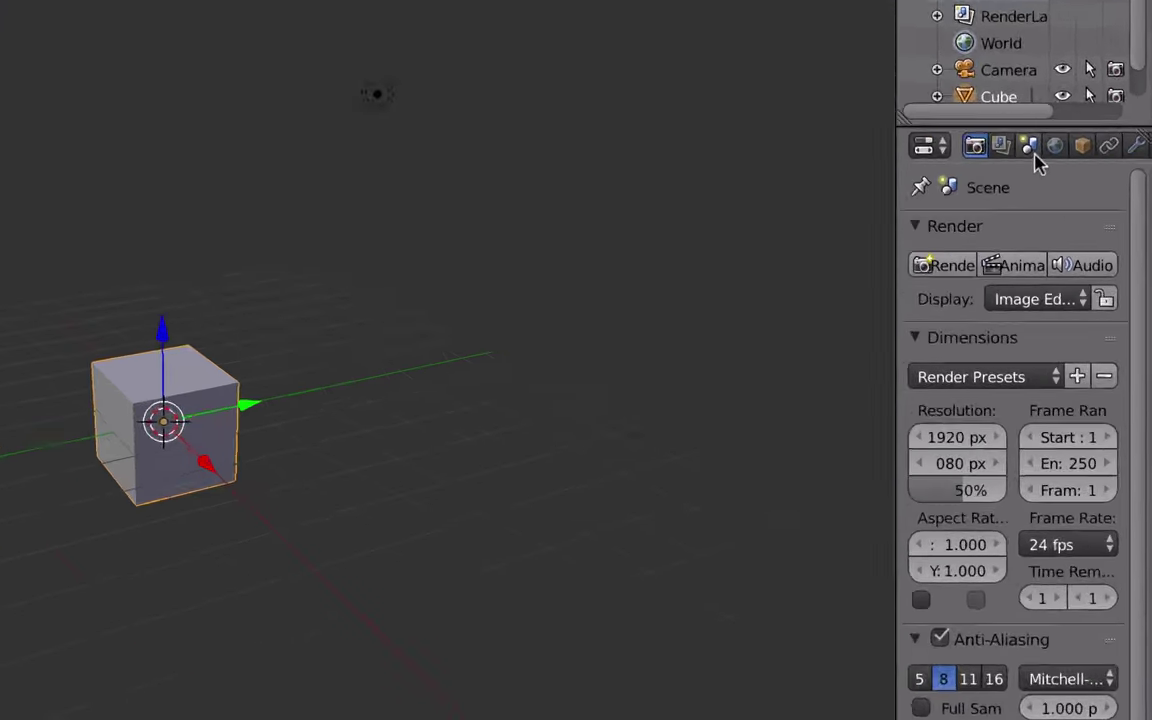
Step: Set the scene units to Metric with a 0.01 unit scale so the cube measures 2 cm
{"action": "left_click", "coordinate": [1031, 148]}
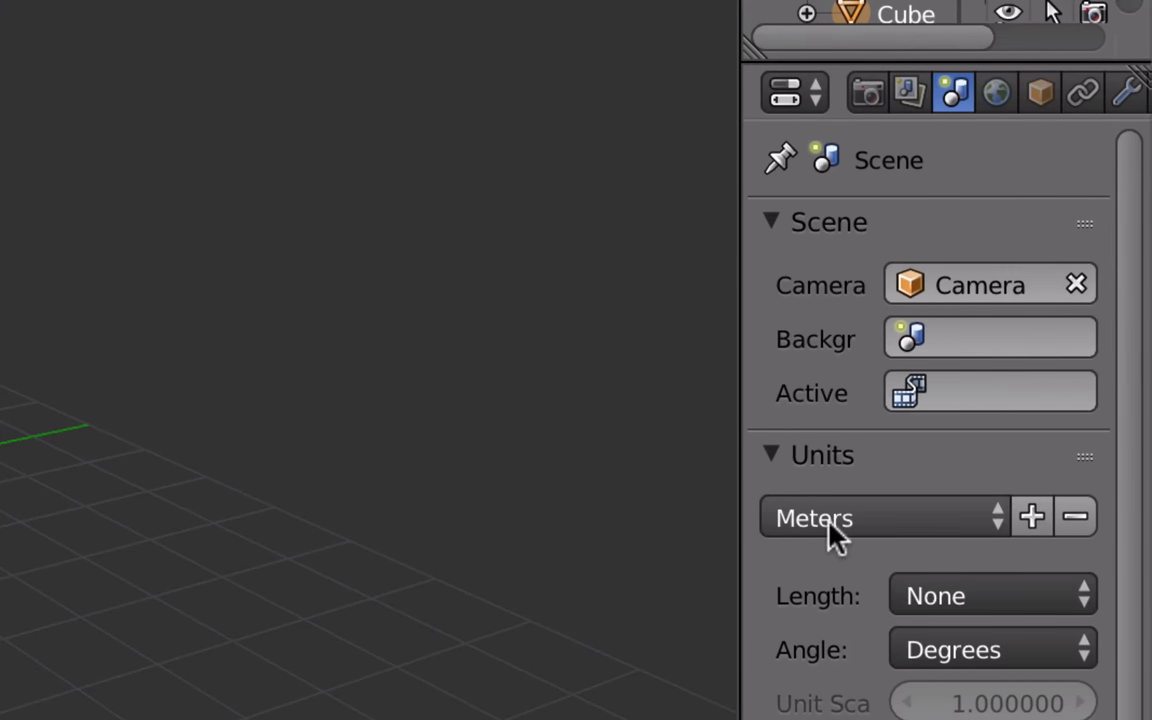
{"action": "left_click", "coordinate": [988, 598]}
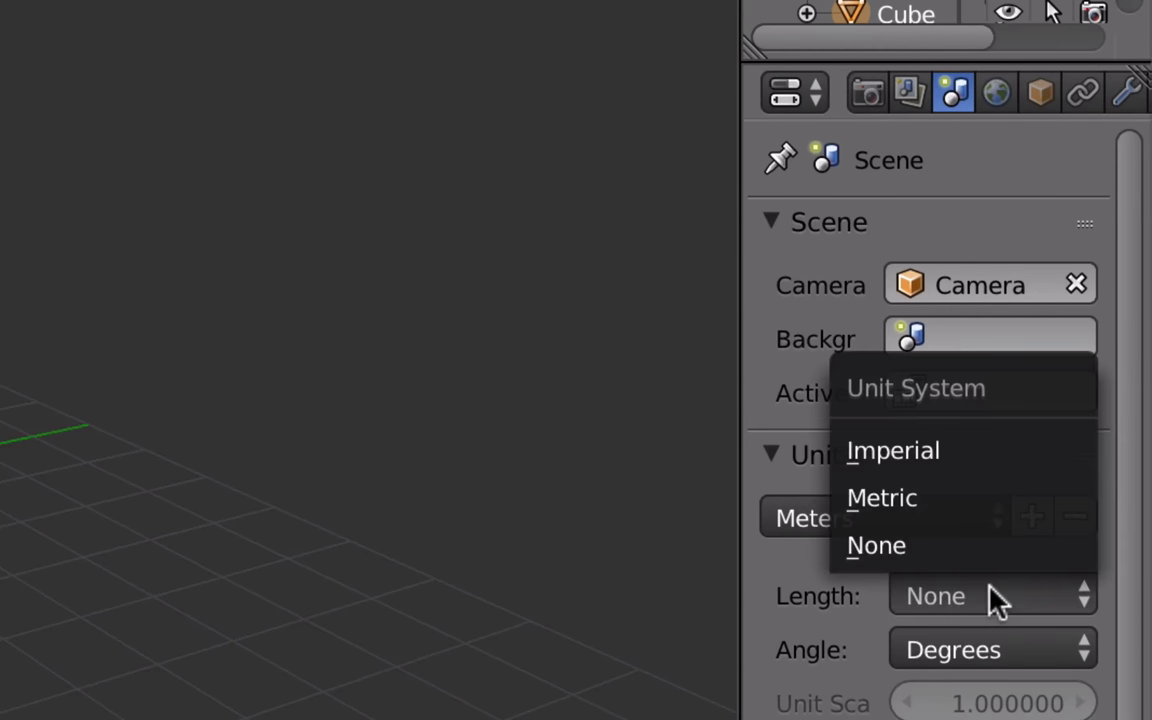
{"action": "left_click", "coordinate": [925, 500]}
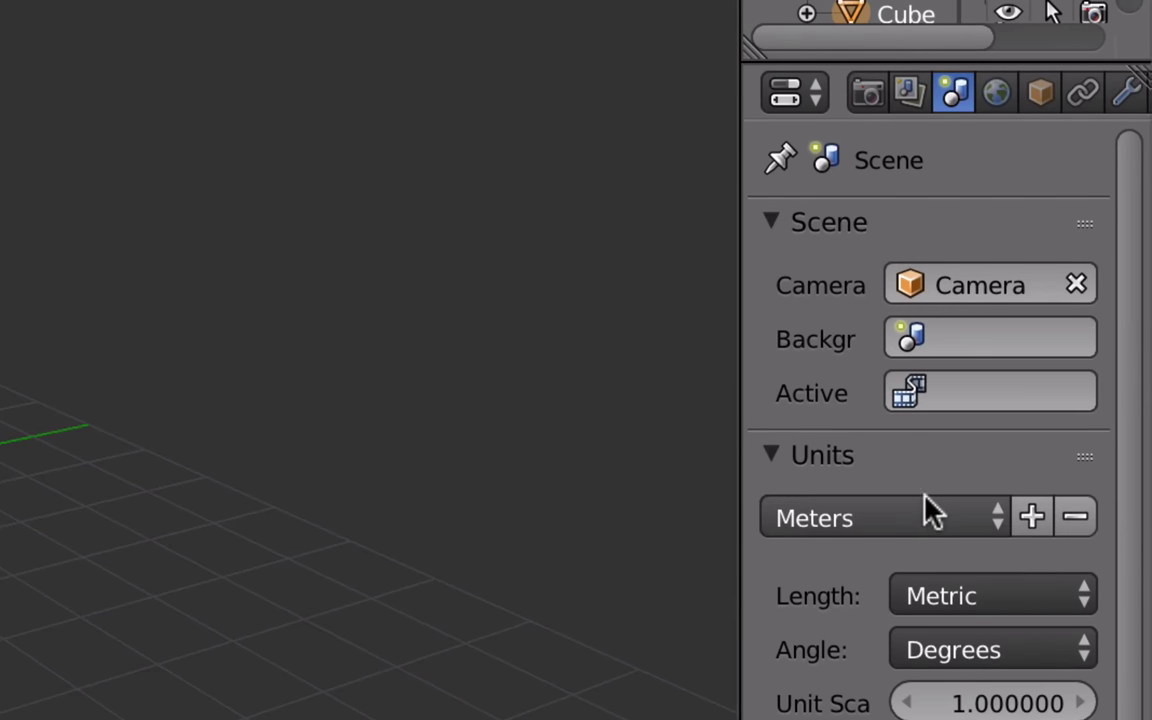
{"action": "scroll", "coordinate": [935, 560], "scroll_direction": "down", "scroll_amount": 2}
{"action": "scroll", "coordinate": [946, 596], "scroll_direction": "down", "scroll_amount": 2}
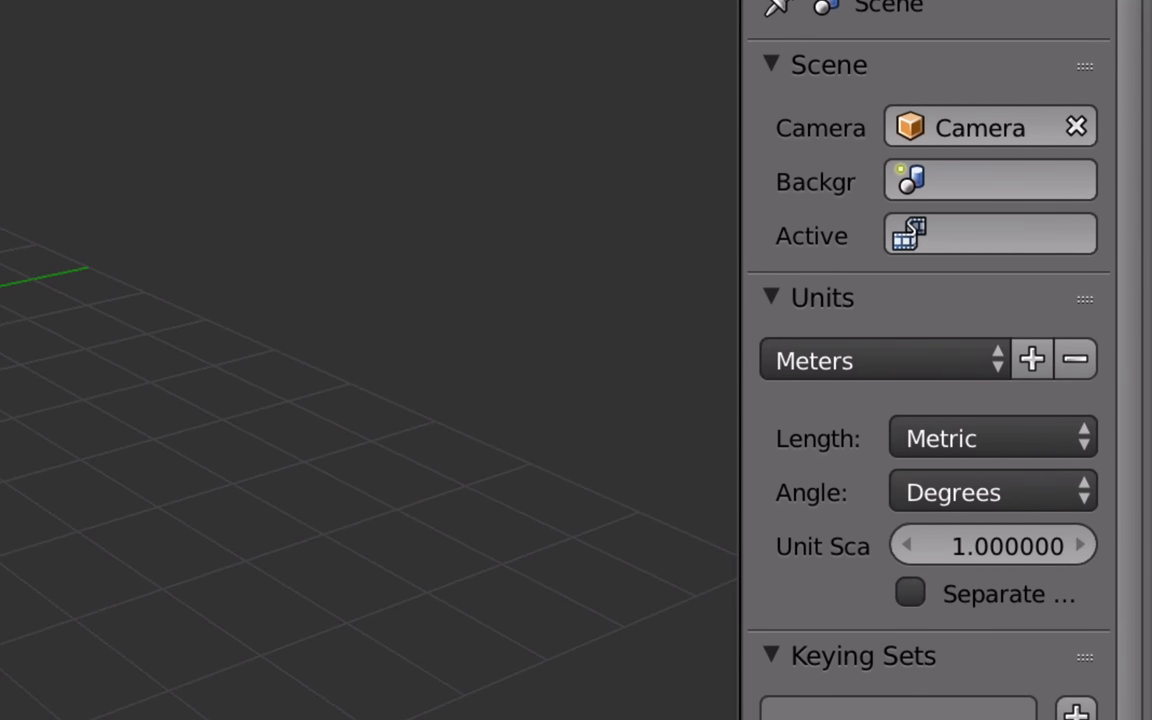
{"action": "left_click", "coordinate": [990, 545]}
{"action": "type", "text": "1.0"}
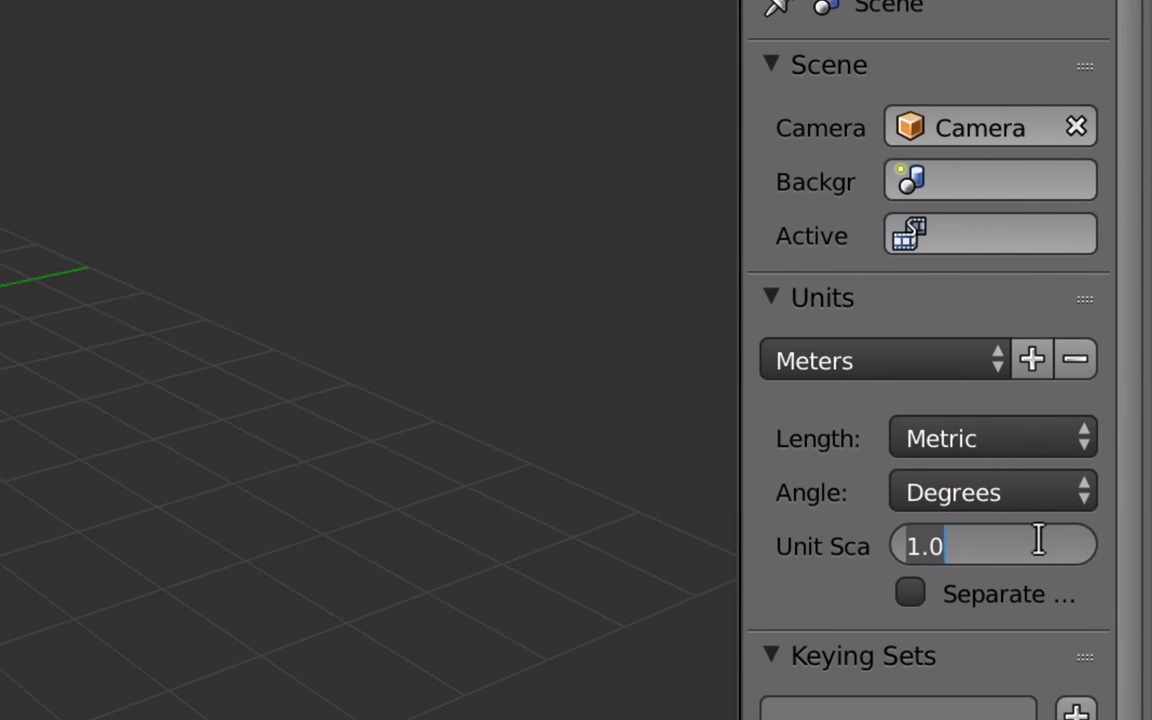
{"action": "type", "text": "0.0"}
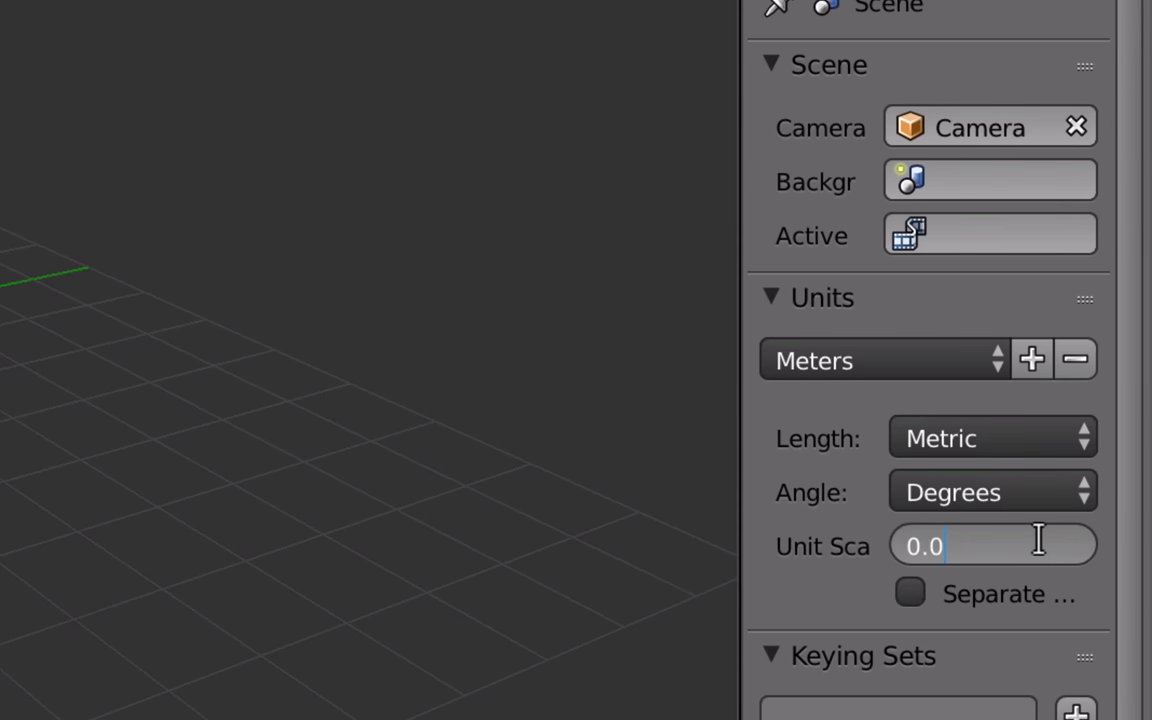
{"action": "type", "text": "1"}
{"action": "key", "text": "Return"}
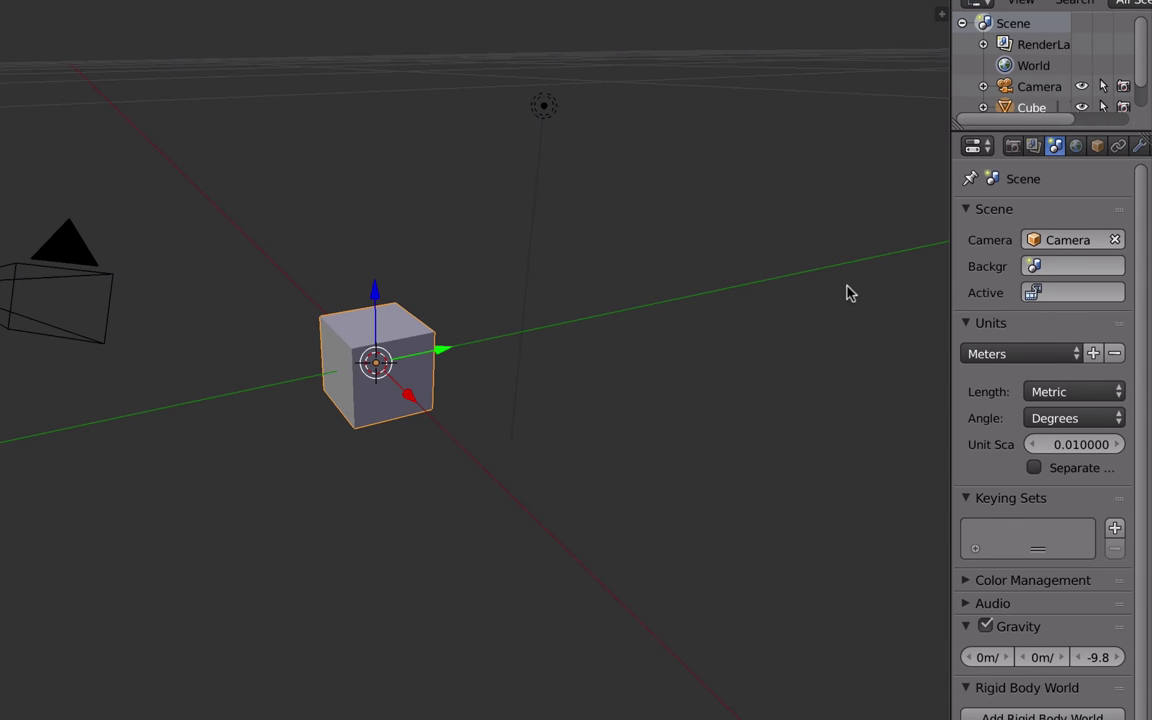
{"action": "scroll", "coordinate": [818, 278], "scroll_direction": "down", "scroll_amount": 5}
{"action": "scroll", "coordinate": [818, 278], "scroll_direction": "down", "scroll_amount": 3}
{"action": "scroll", "coordinate": [823, 270], "scroll_direction": "down", "scroll_amount": 2}
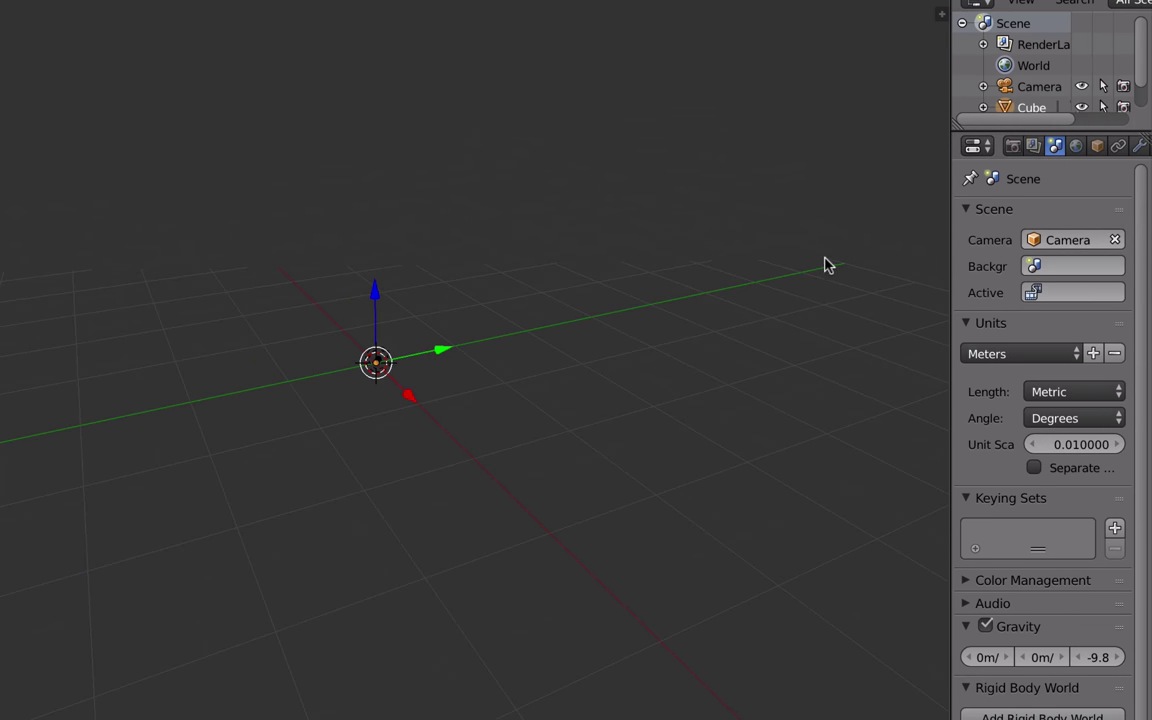
{"action": "scroll", "coordinate": [825, 263], "scroll_direction": "down", "scroll_amount": 2}
{"action": "scroll", "coordinate": [825, 262], "scroll_direction": "down", "scroll_amount": 2}
{"action": "scroll", "coordinate": [825, 262], "scroll_direction": "down", "scroll_amount": 2}
Step: In the viewport side panel's Display section, set the grid floor scale to 0.01
{"action": "left_click", "coordinate": [942, 12]}
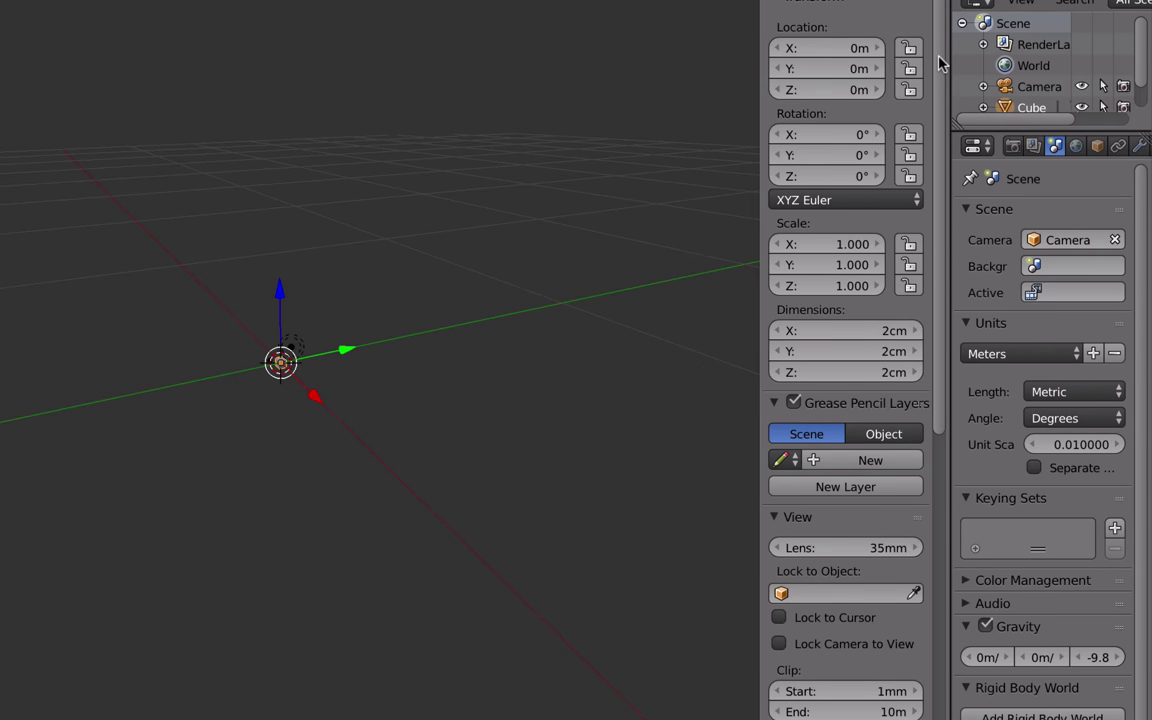
{"action": "scroll", "coordinate": [931, 154], "scroll_direction": "down", "scroll_amount": 3}
{"action": "scroll", "coordinate": [914, 229], "scroll_direction": "down", "scroll_amount": 3}
{"action": "scroll", "coordinate": [914, 229], "scroll_direction": "down", "scroll_amount": 5}
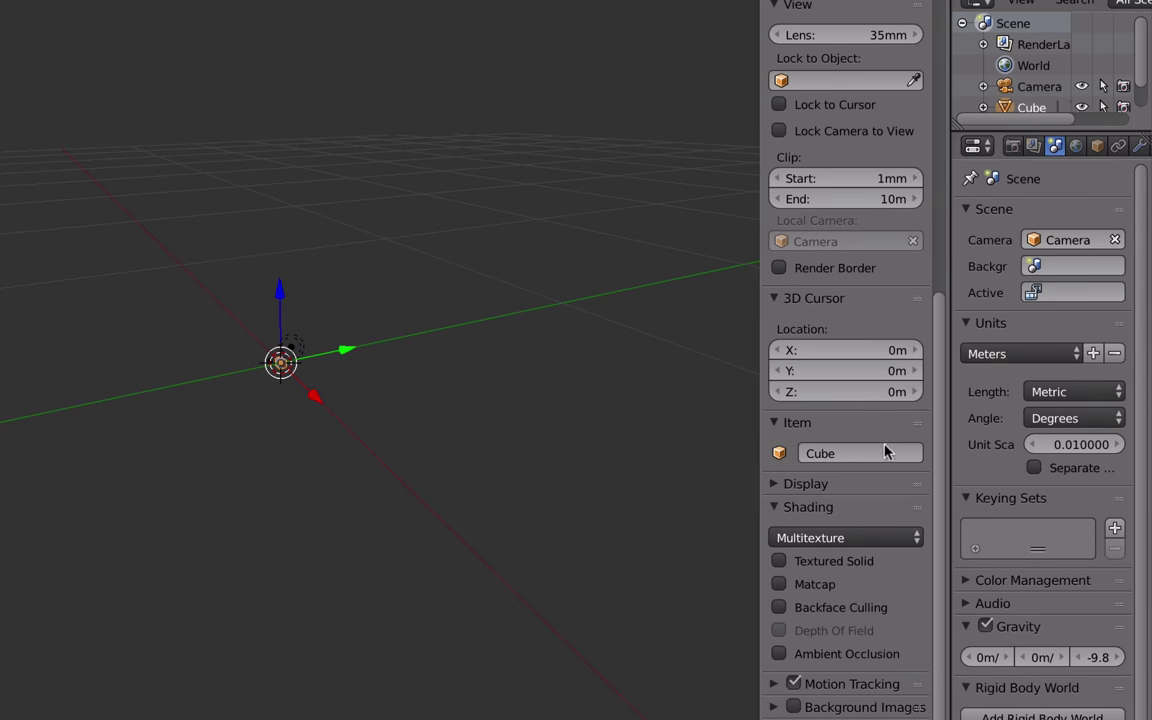
{"action": "left_click", "coordinate": [775, 485]}
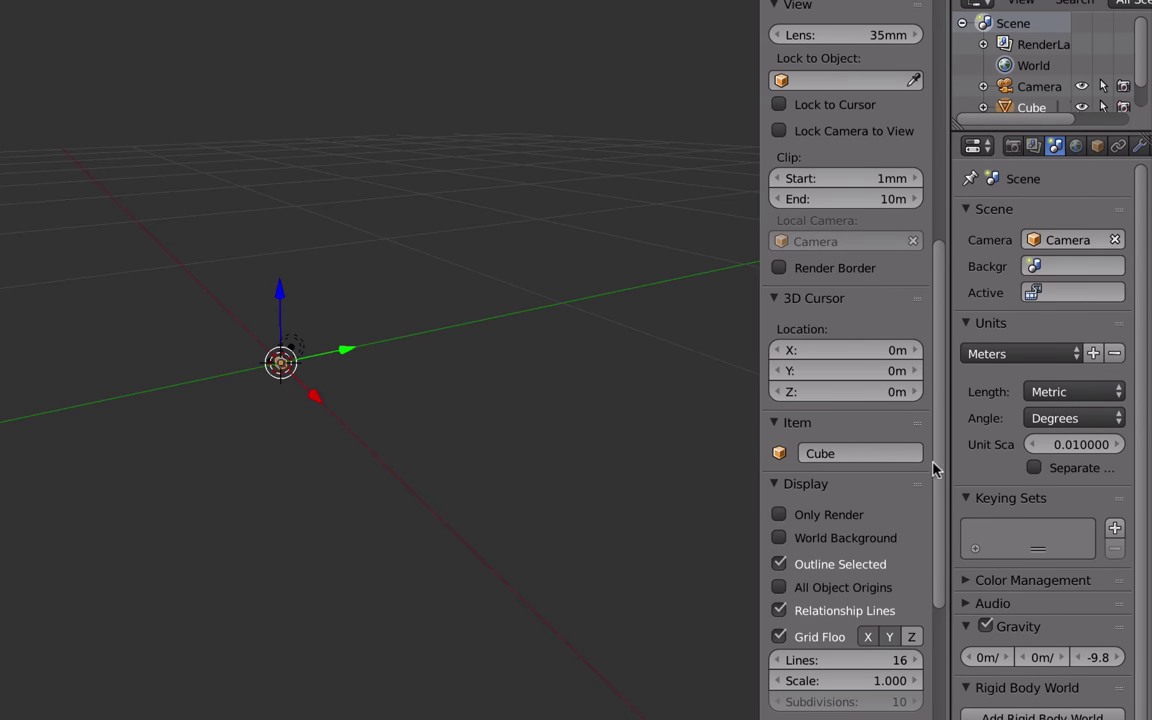
{"action": "left_click_drag", "start_coordinate": [932, 468], "coordinate": [938, 596]}
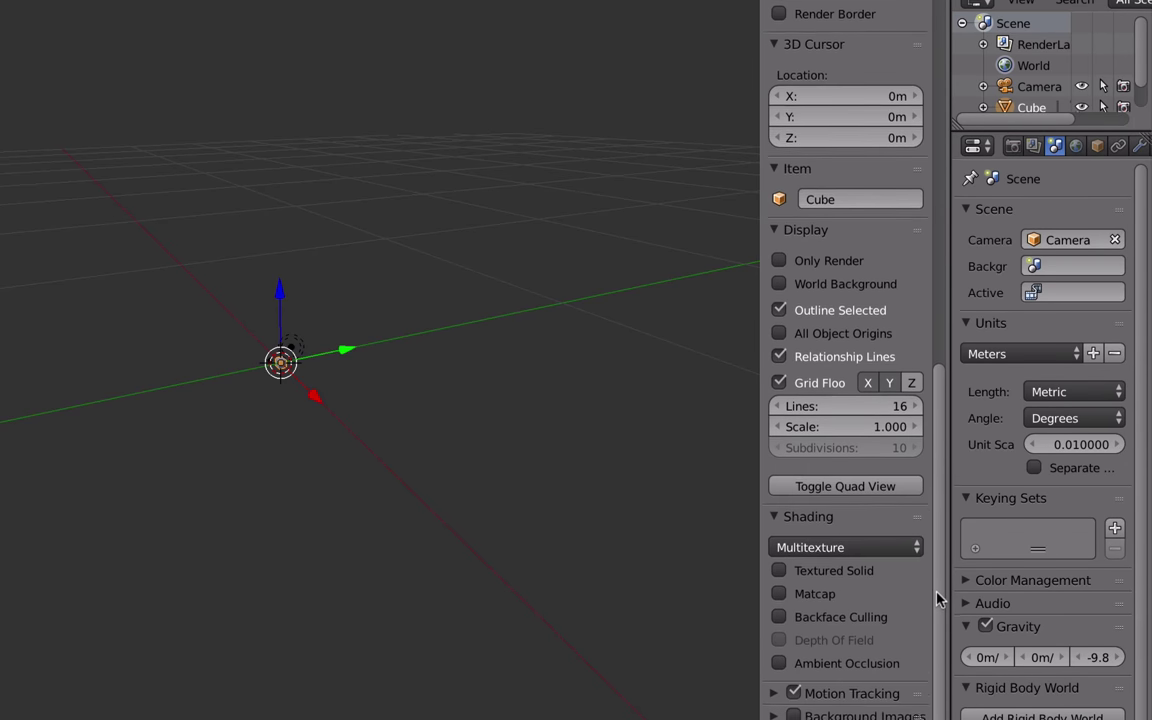
{"action": "left_click", "coordinate": [855, 421]}
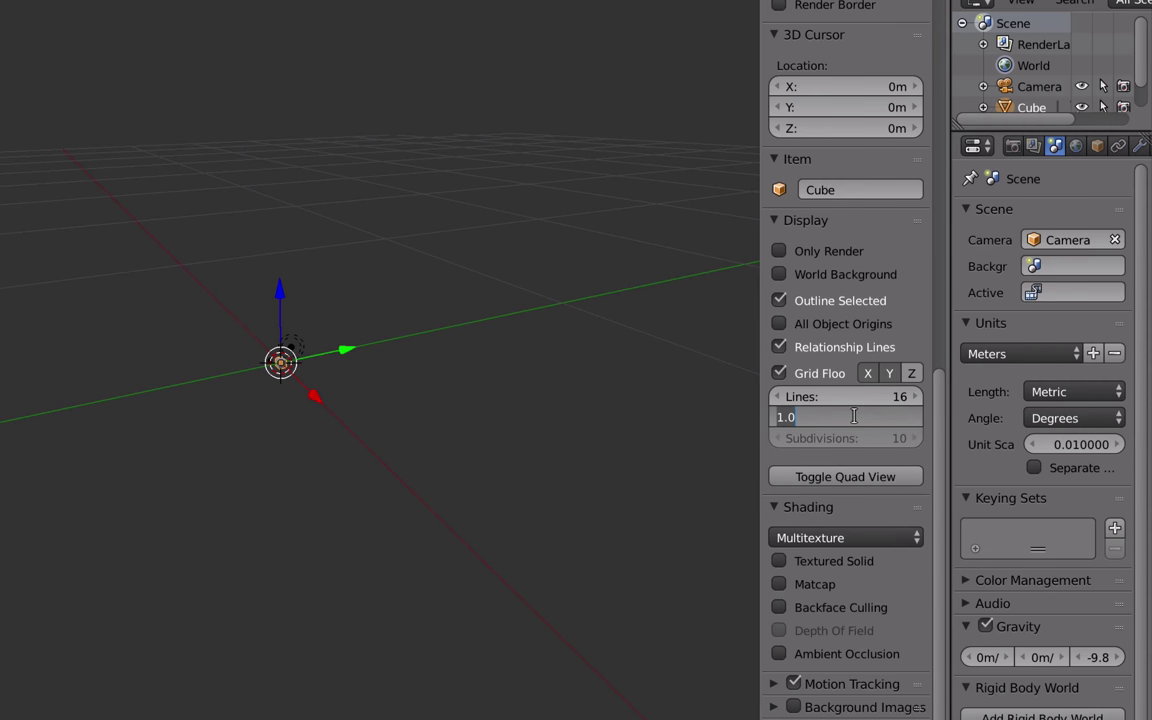
{"action": "type", "text": "0.01"}
{"action": "key", "text": "Return"}
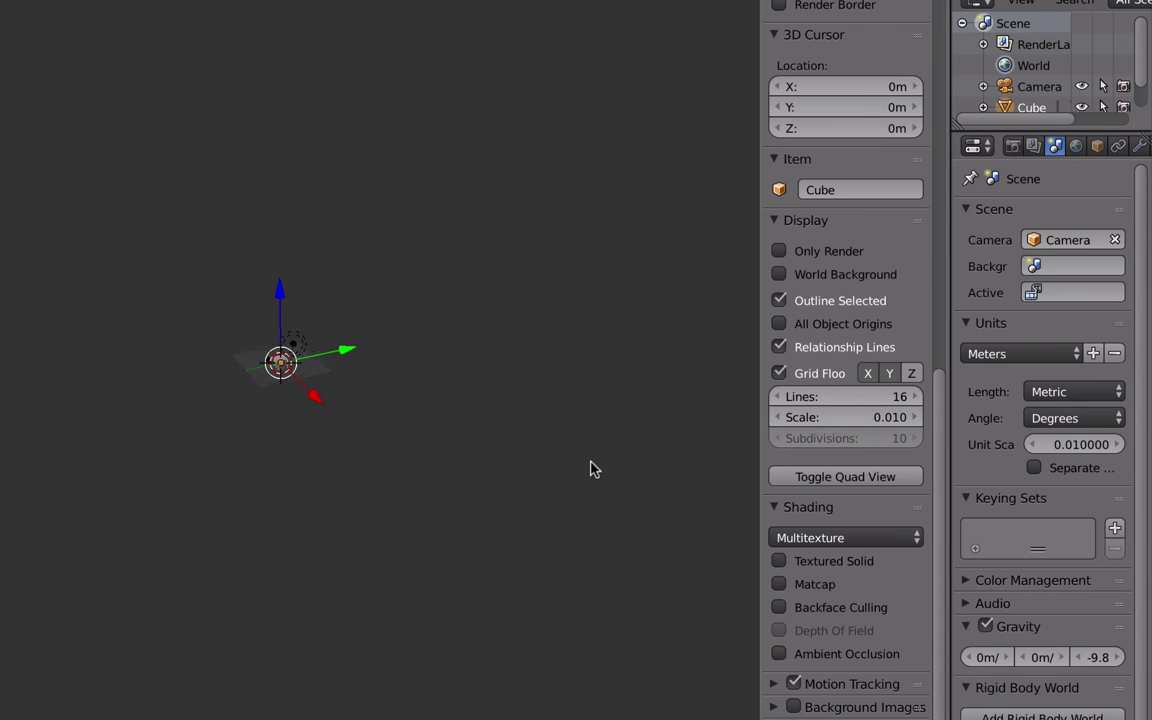
Step: Set the grid floor to 10 lines
{"action": "scroll", "coordinate": [593, 464], "scroll_direction": "down", "scroll_amount": 2}
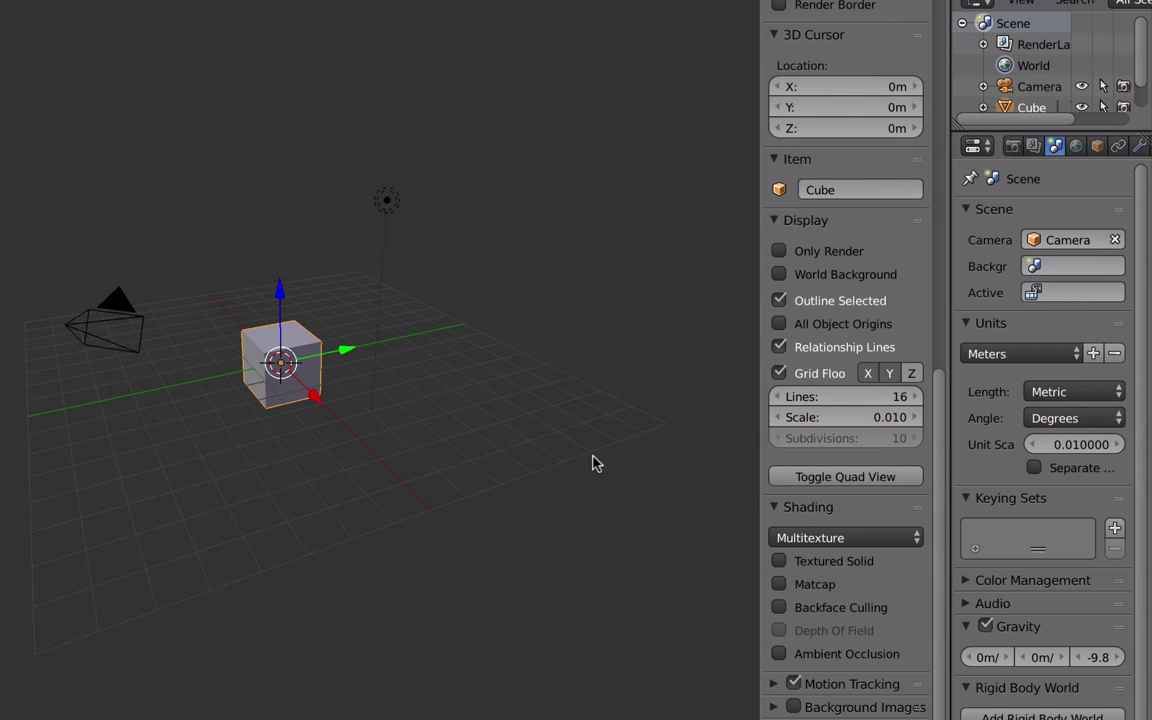
{"action": "scroll", "coordinate": [593, 464], "scroll_direction": "up", "scroll_amount": 1}
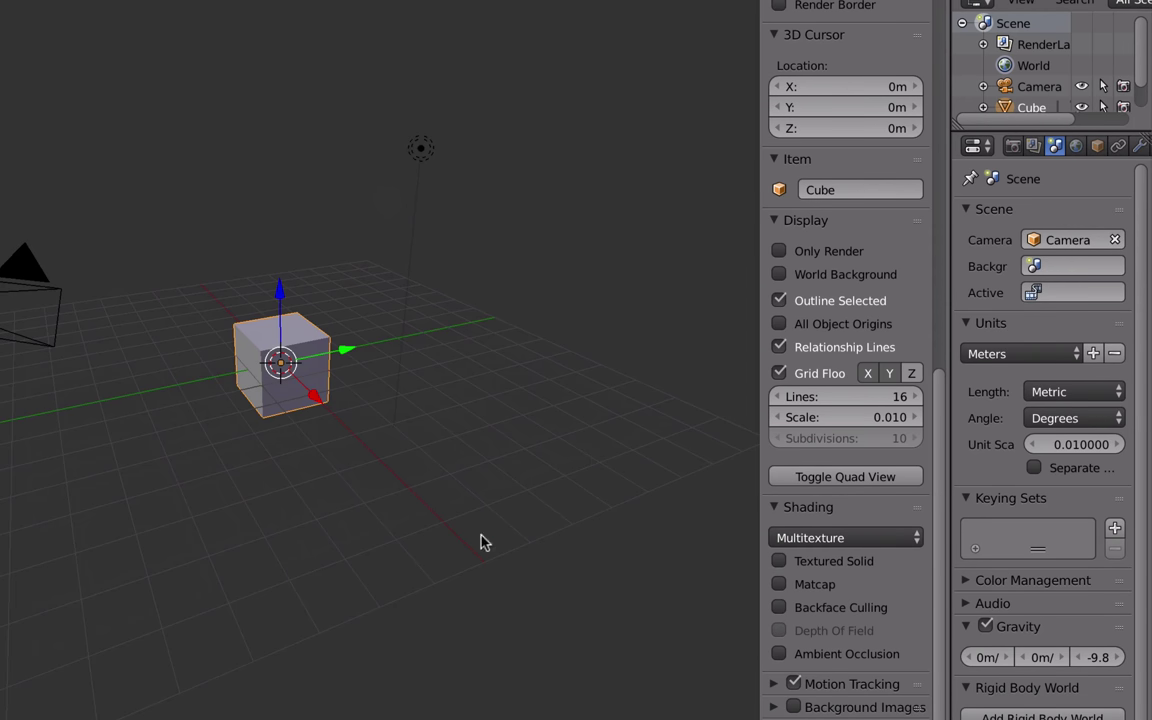
{"action": "left_click", "coordinate": [831, 397]}
{"action": "type", "text": "10"}
{"action": "key", "text": "Return"}
{"action": "scroll", "coordinate": [535, 347], "scroll_direction": "down", "scroll_amount": 2}
{"action": "scroll", "coordinate": [535, 347], "scroll_direction": "up", "scroll_amount": 3}
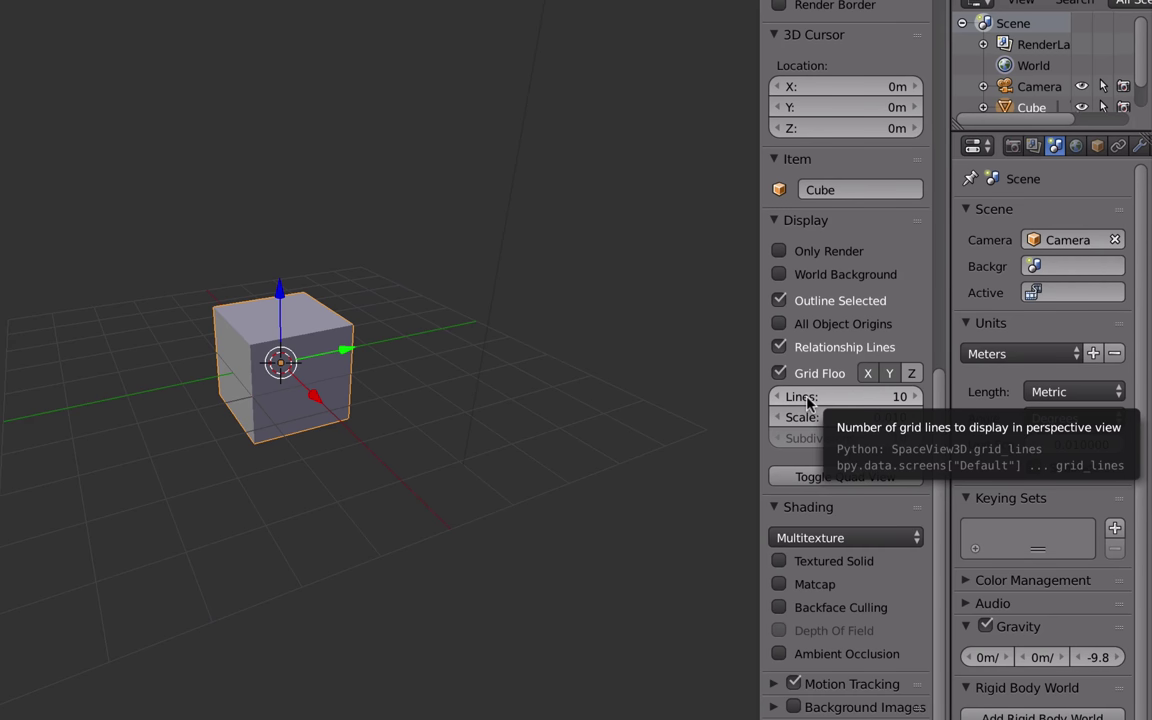
{"action": "scroll", "coordinate": [693, 460], "scroll_direction": "up", "scroll_amount": 1}
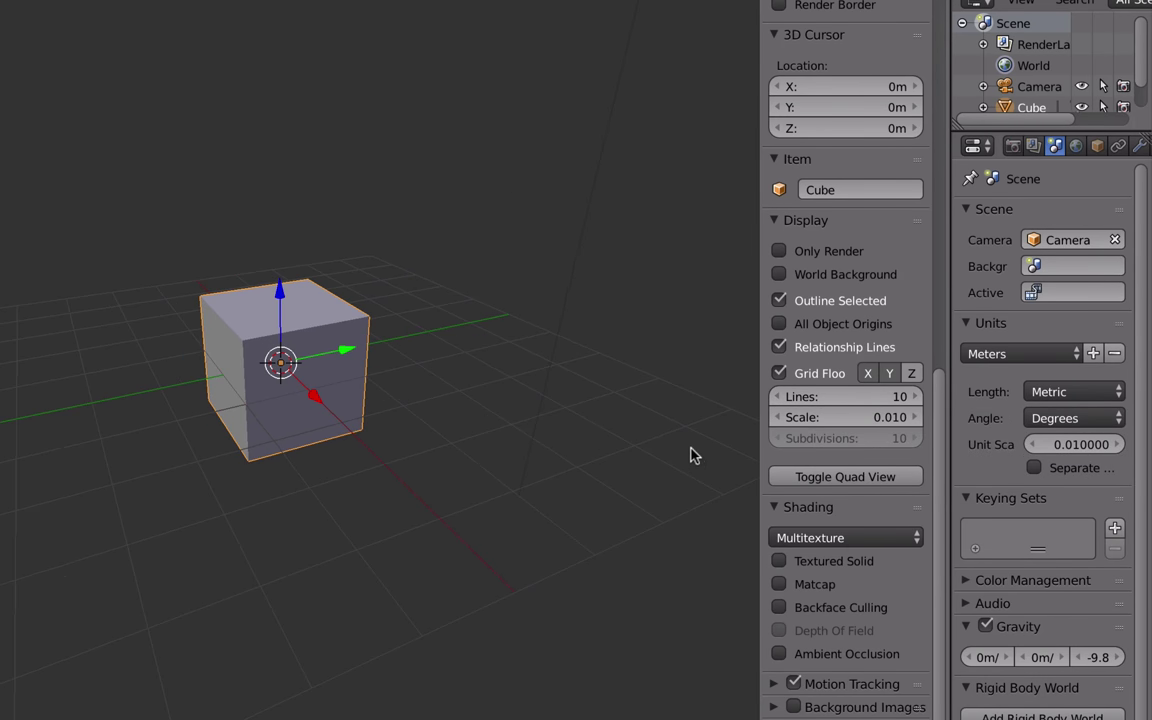
{"action": "scroll", "coordinate": [689, 447], "scroll_direction": "down", "scroll_amount": 1}
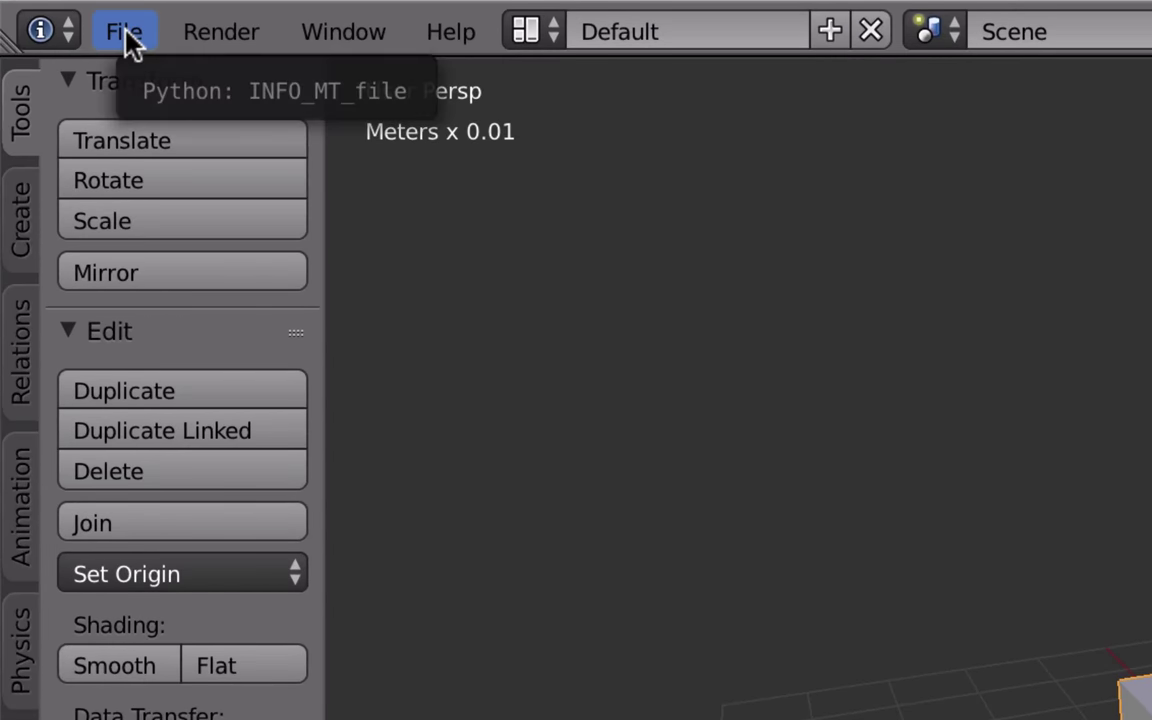
{"action": "left_click", "coordinate": [128, 33]}
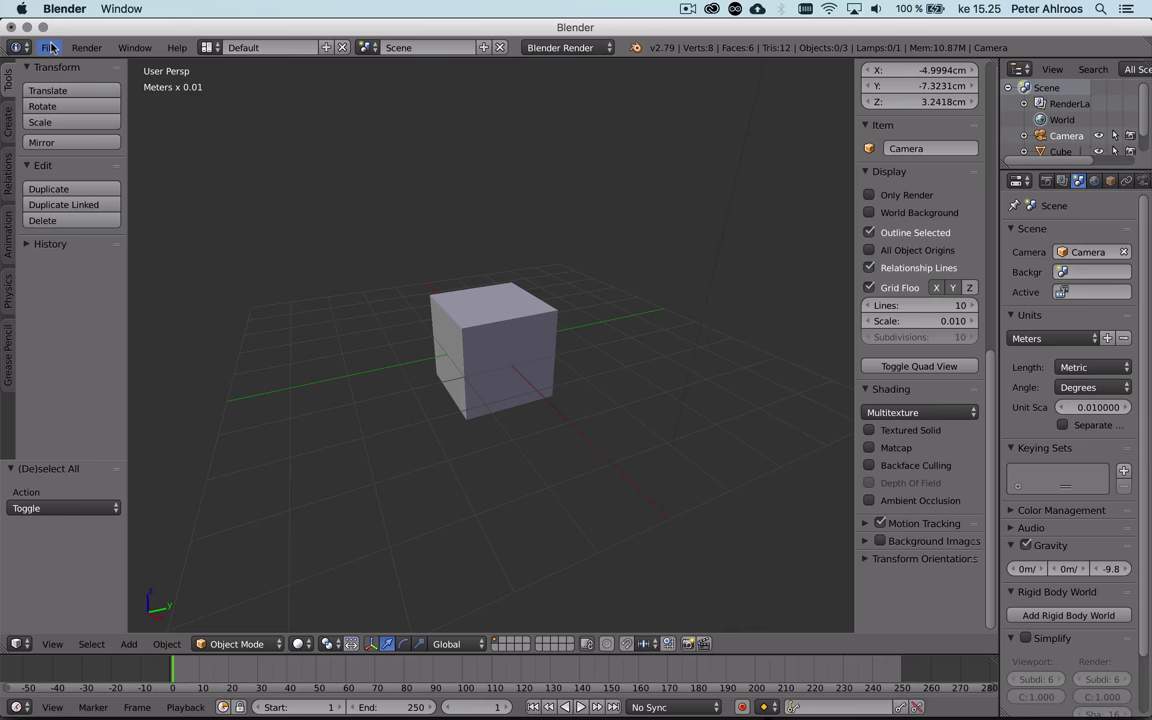
Step: Export the cube as ultimaker.stl to the Desktop with an export scale of 10
{"action": "left_click", "coordinate": [51, 48]}
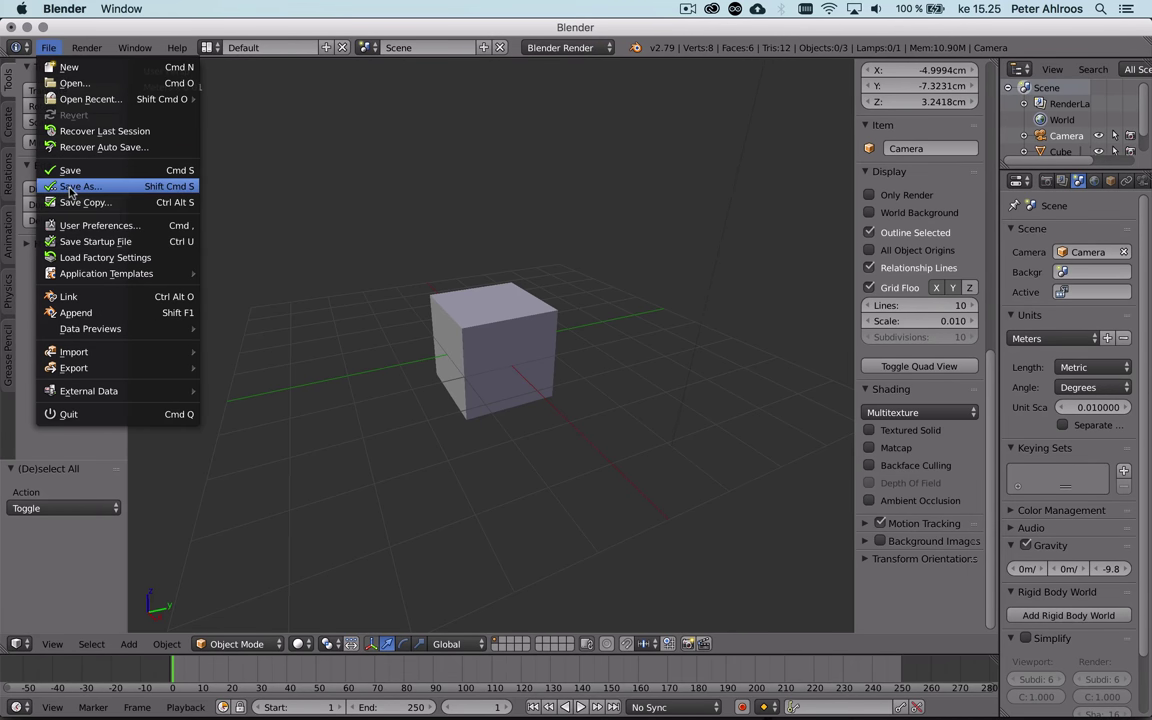
{"action": "mouse_move", "coordinate": [80, 368]}
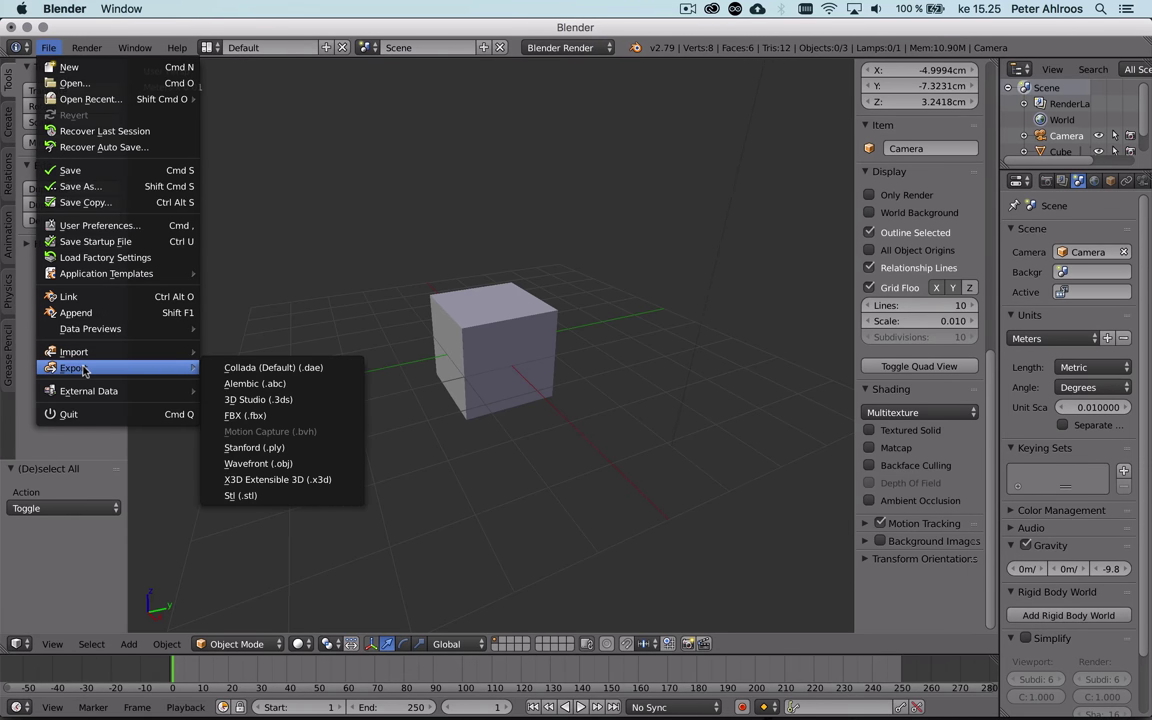
{"action": "left_click", "coordinate": [245, 495]}
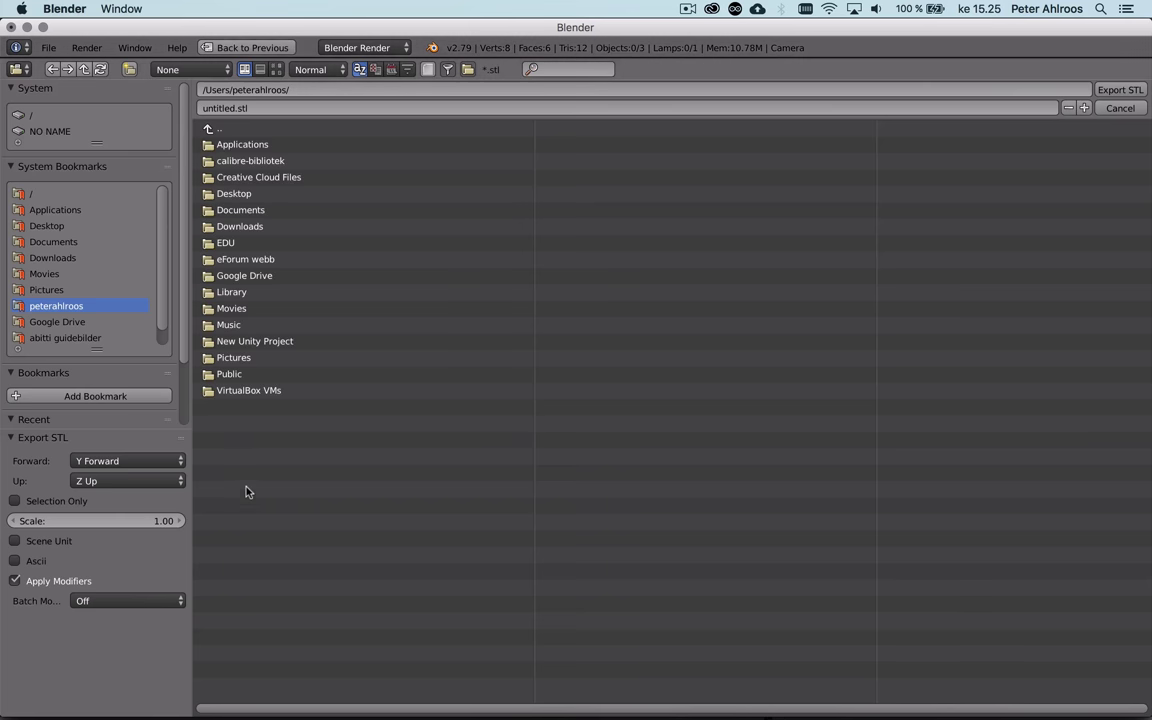
{"action": "left_click", "coordinate": [113, 522]}
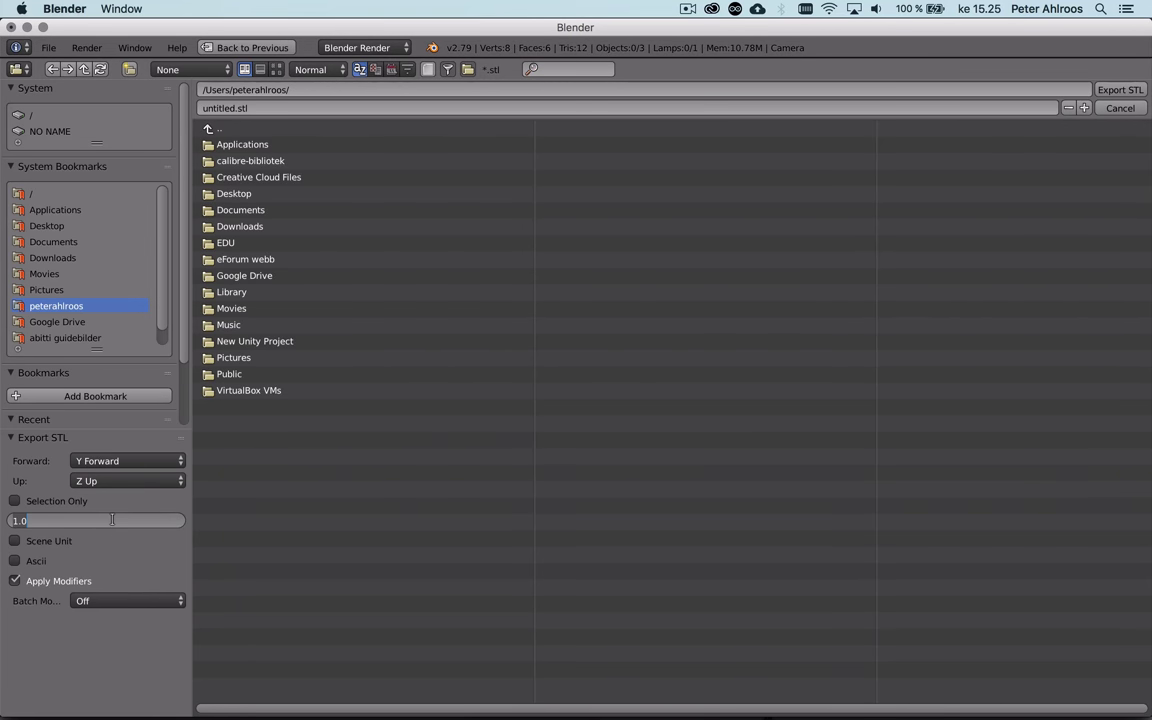
{"action": "type", "text": "10"}
{"action": "key", "text": "Return"}
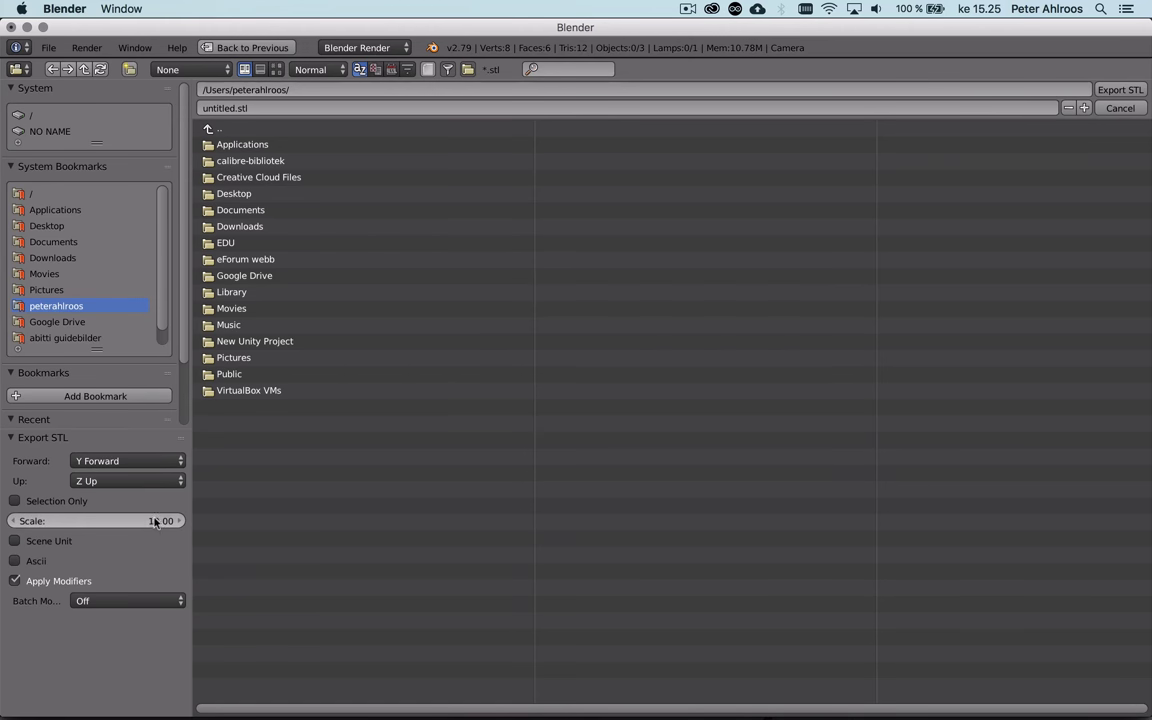
{"action": "left_click", "coordinate": [47, 226]}
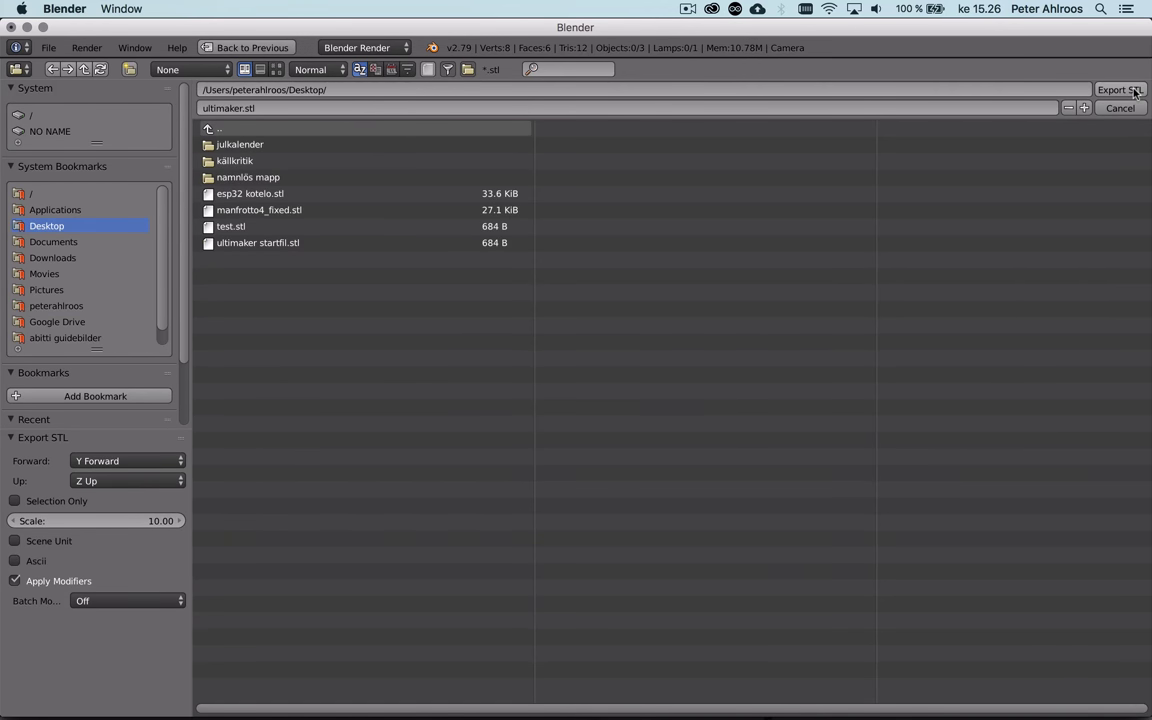
{"action": "left_click", "coordinate": [1118, 90]}
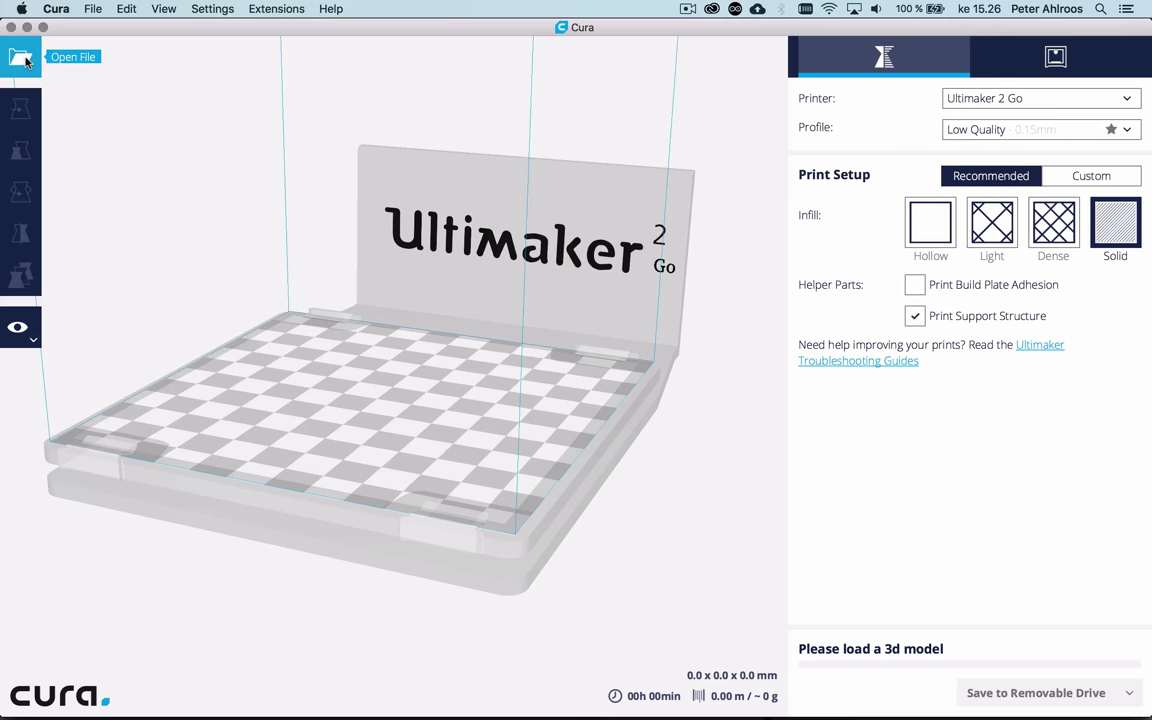
Step: Load ultimaker.stl from the Desktop onto Cura's build plate
{"action": "left_click", "coordinate": [20, 56]}
{"action": "double_click", "coordinate": [499, 95]}
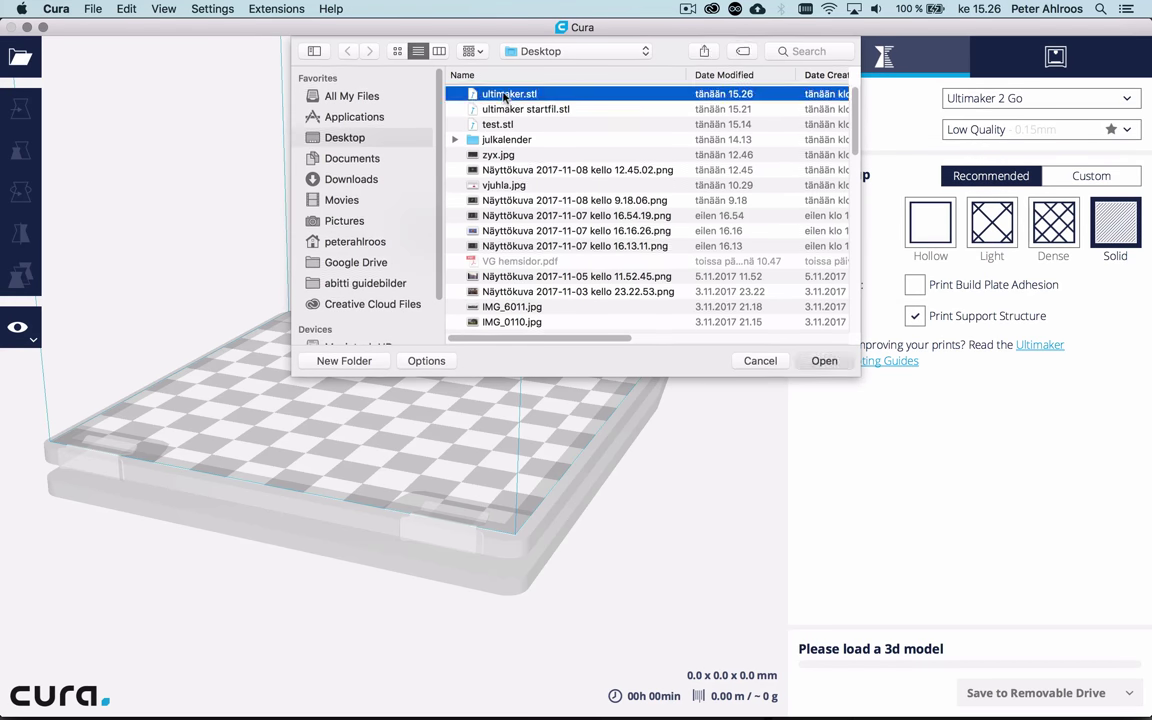